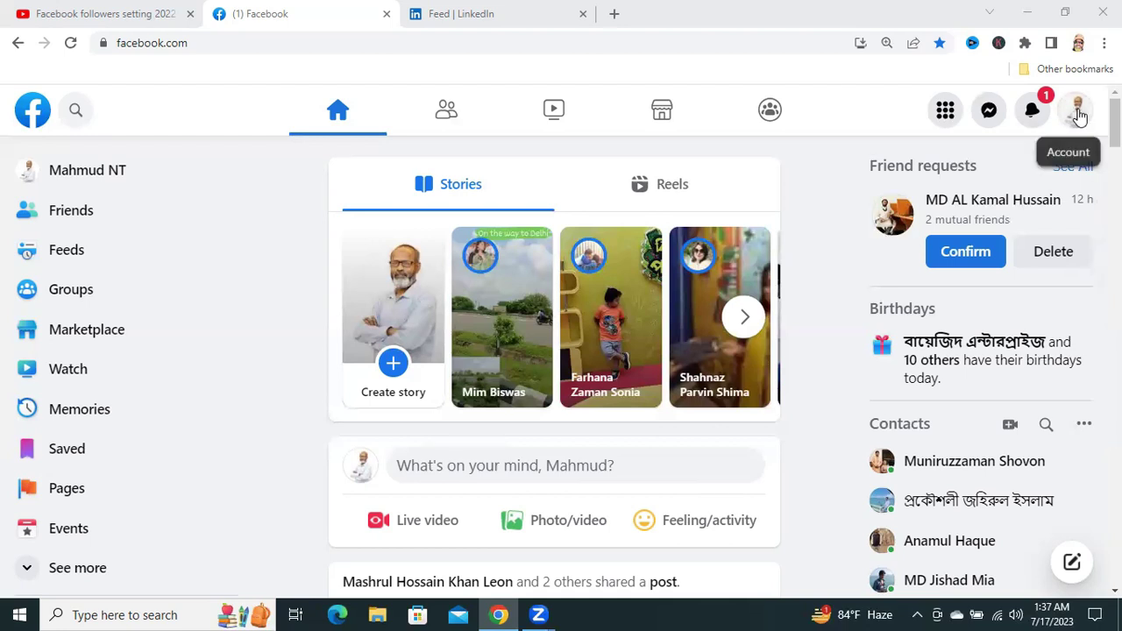
- Open your own profile, preview it with View as to examine which contact options the public gets, and exit the preview
click(1078, 114)
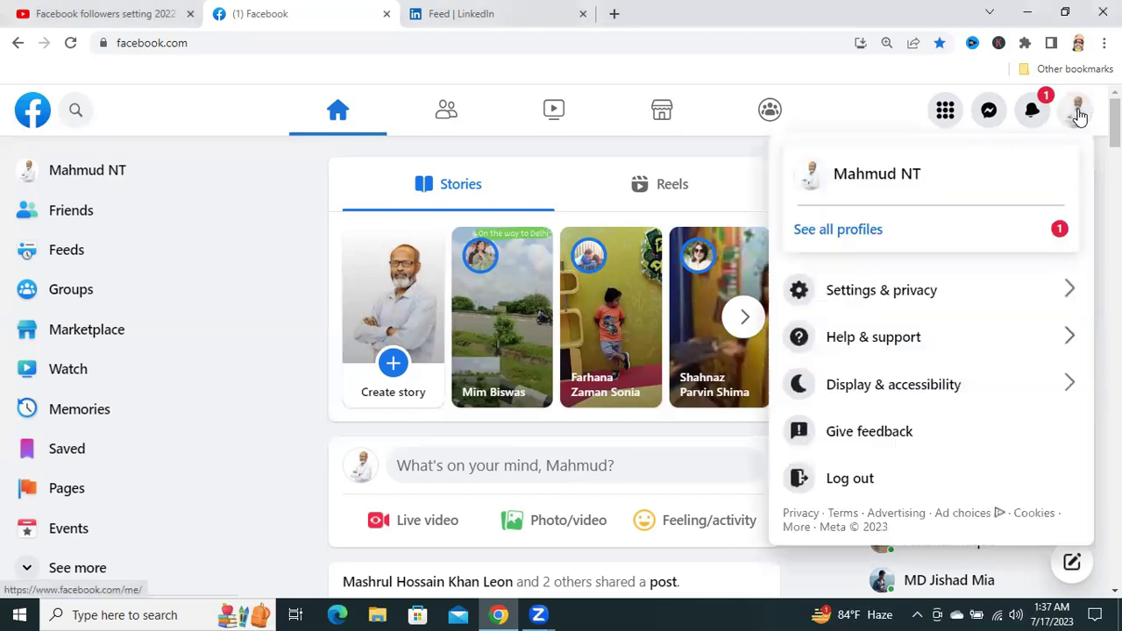
click(882, 179)
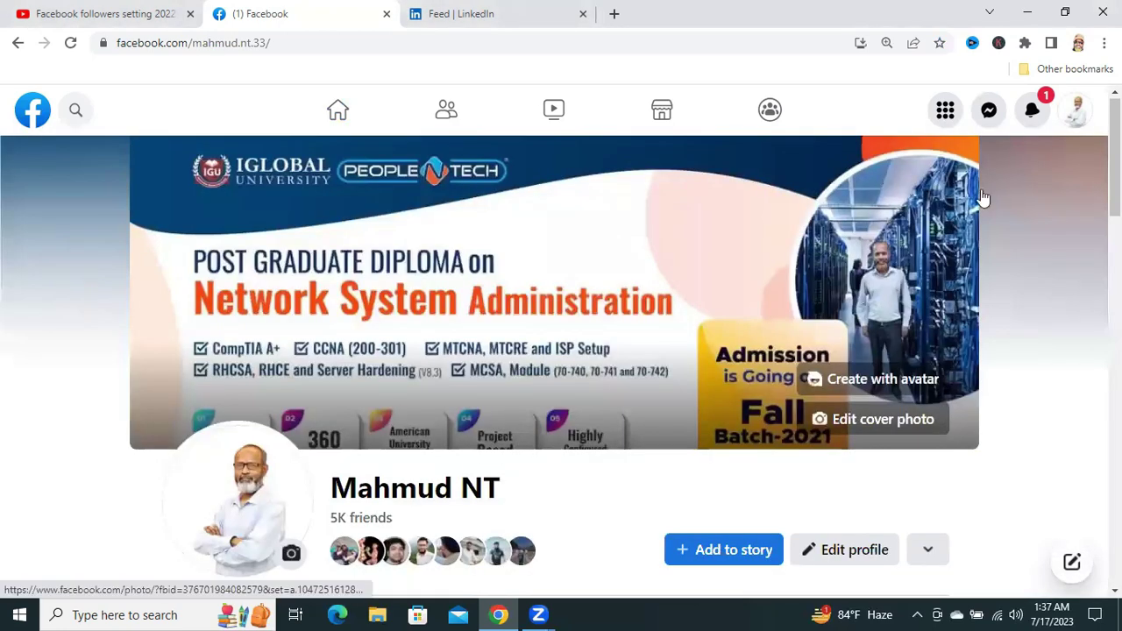
scroll(561, 350, down, 2)
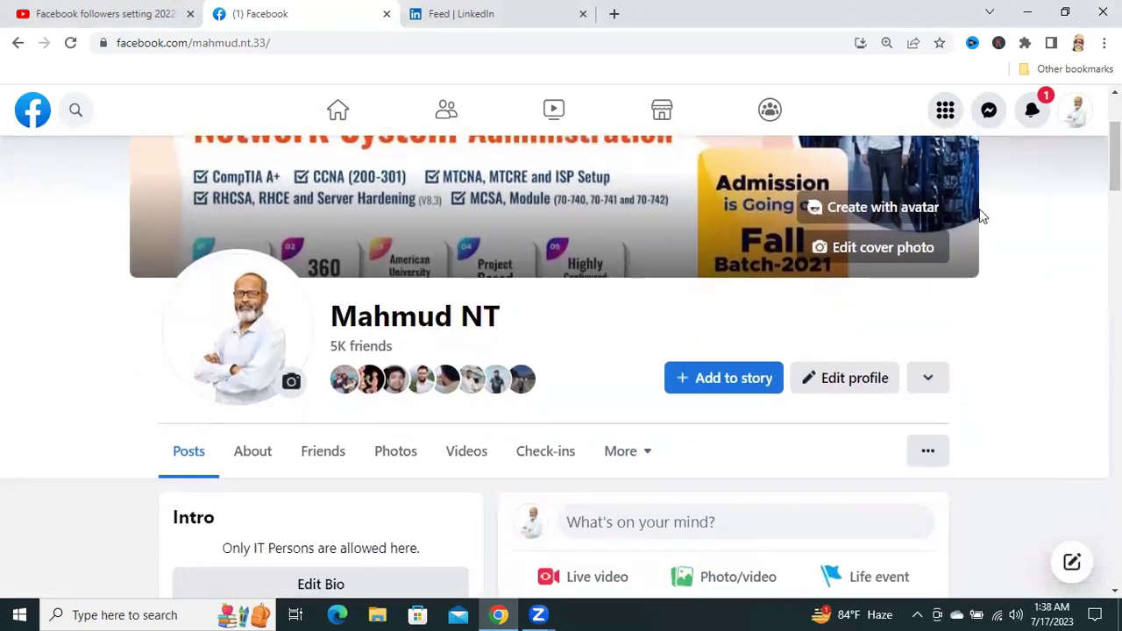
click(927, 449)
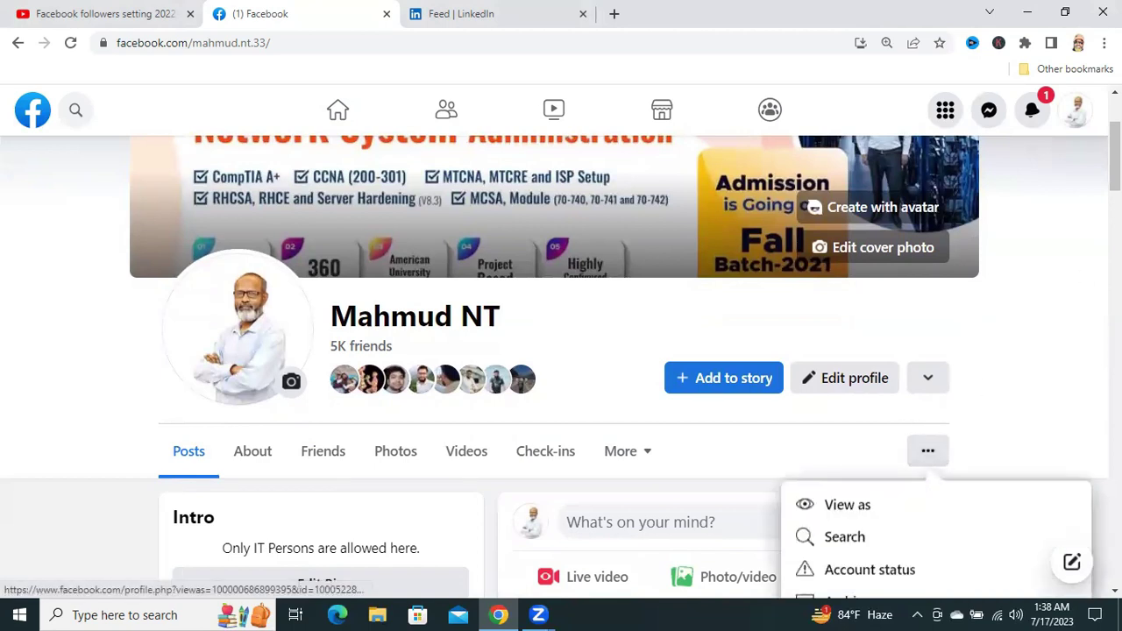
scroll(983, 291, down, 2)
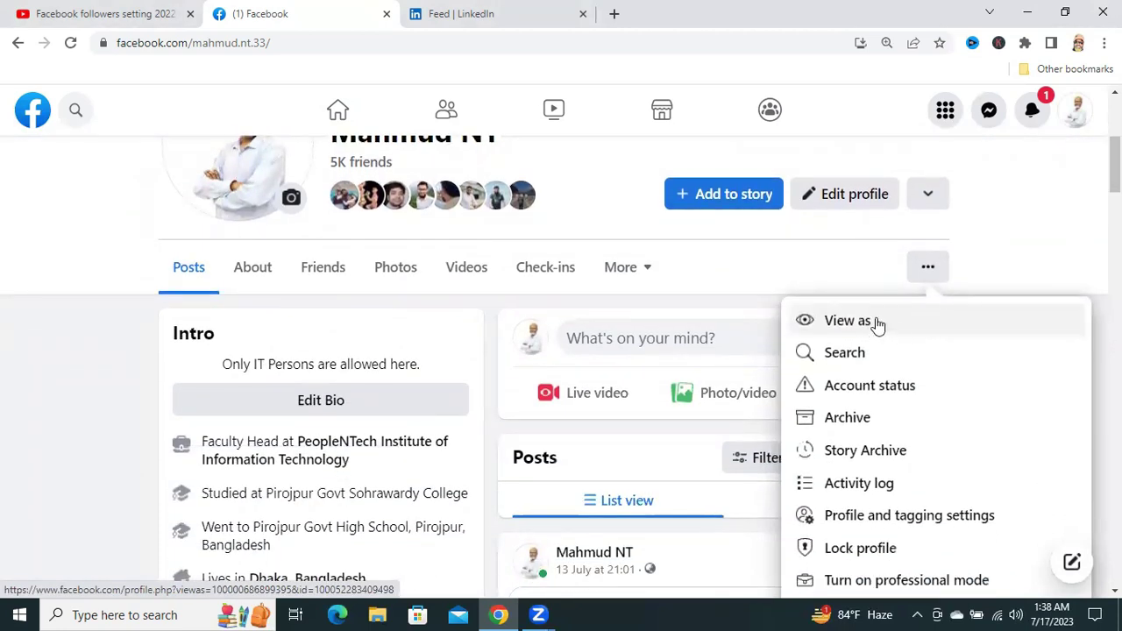
click(876, 323)
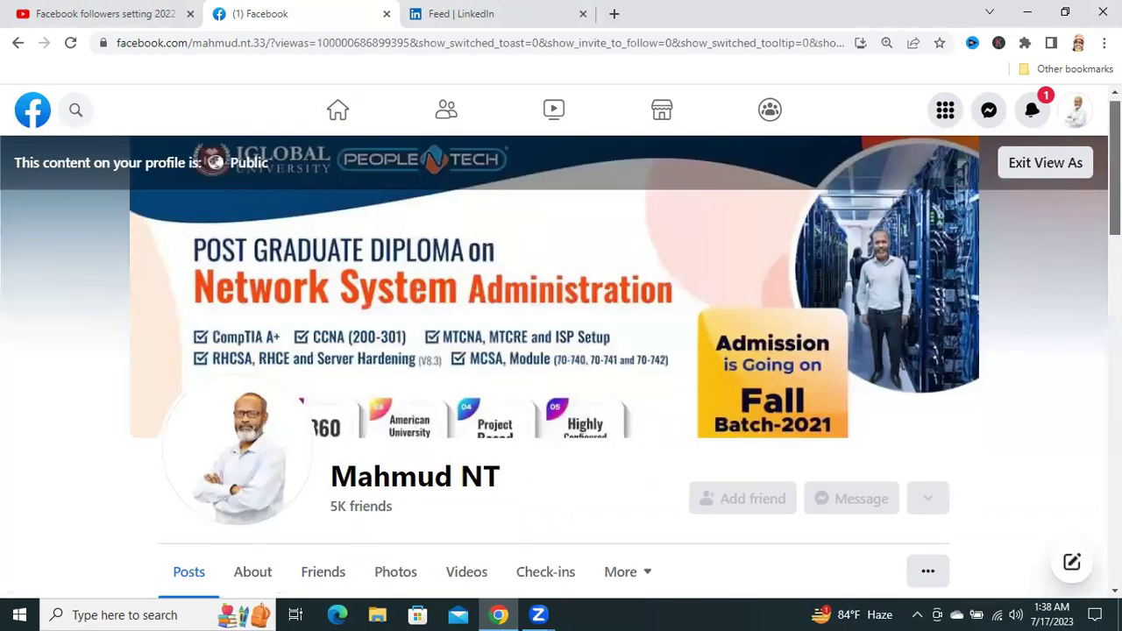
scroll(1115, 175, down, 2)
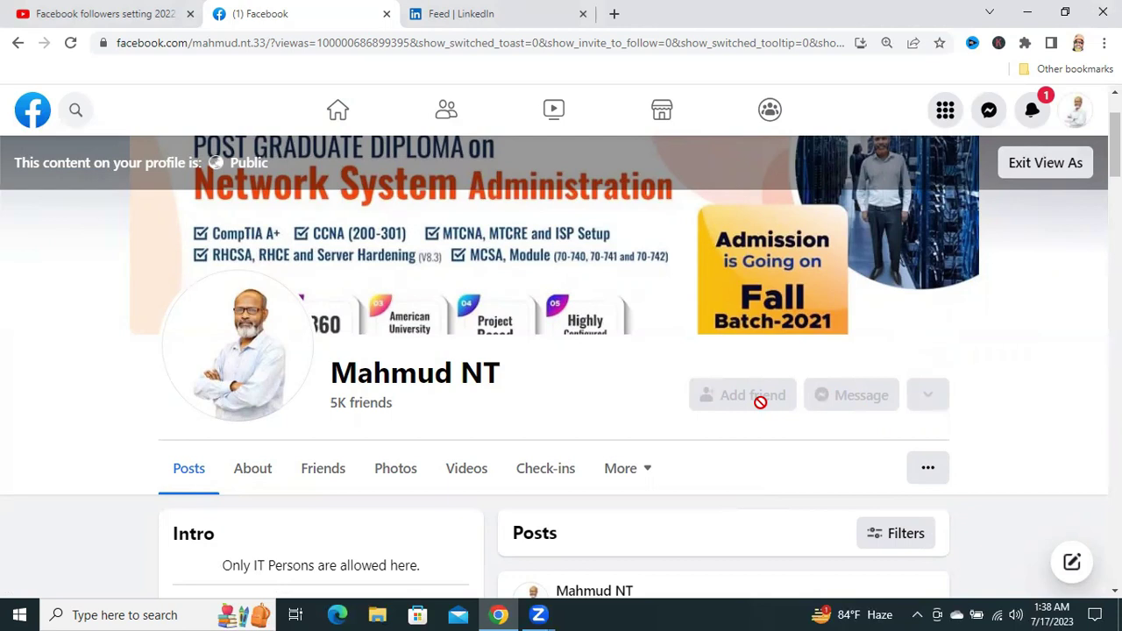
click(1042, 169)
scroll(1065, 164, up, 3)
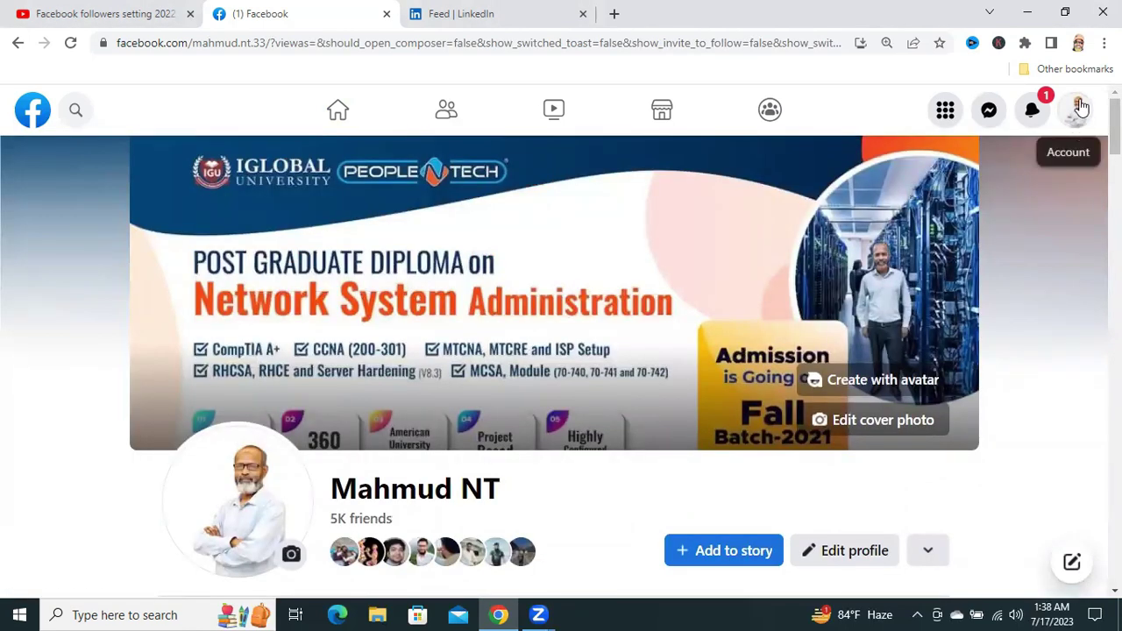
- Open the Privacy section of the account settings
click(1077, 112)
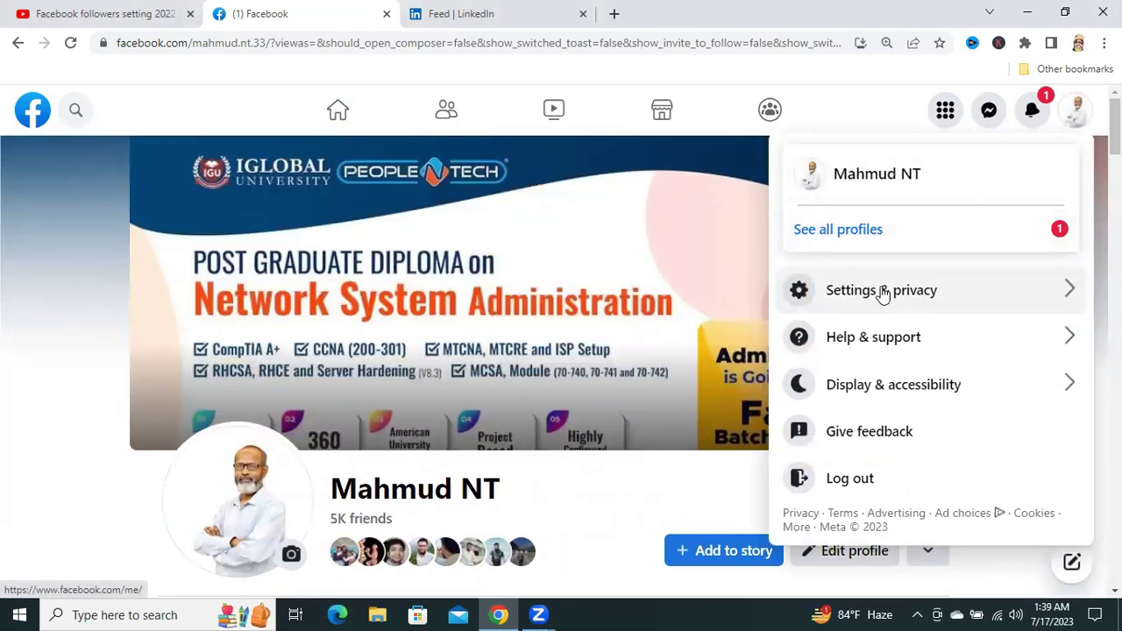
click(883, 292)
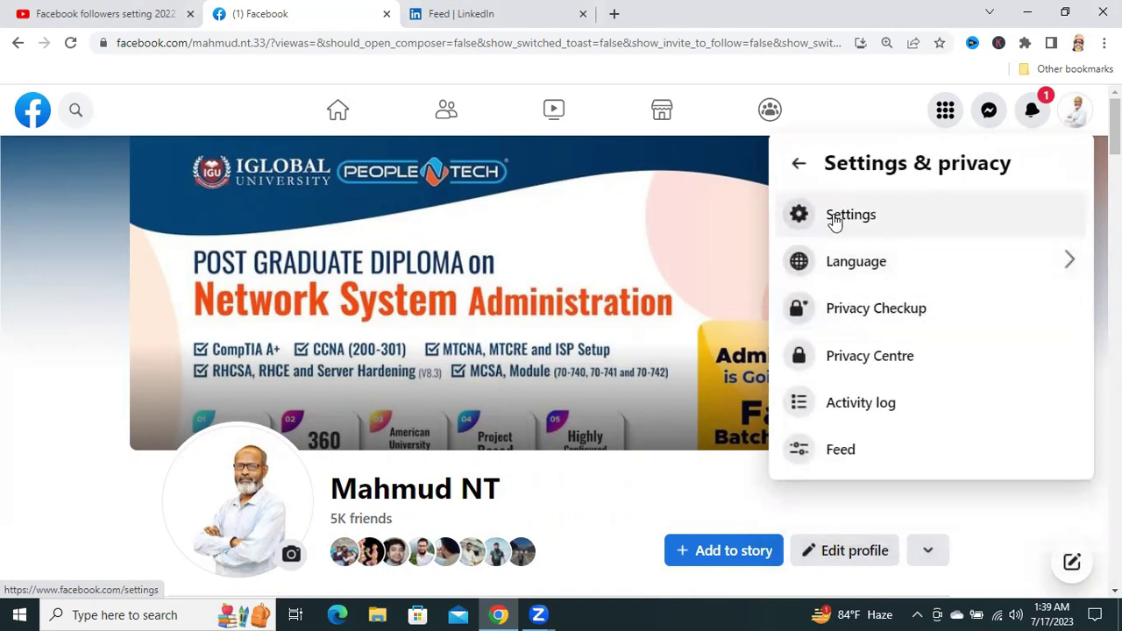
click(870, 223)
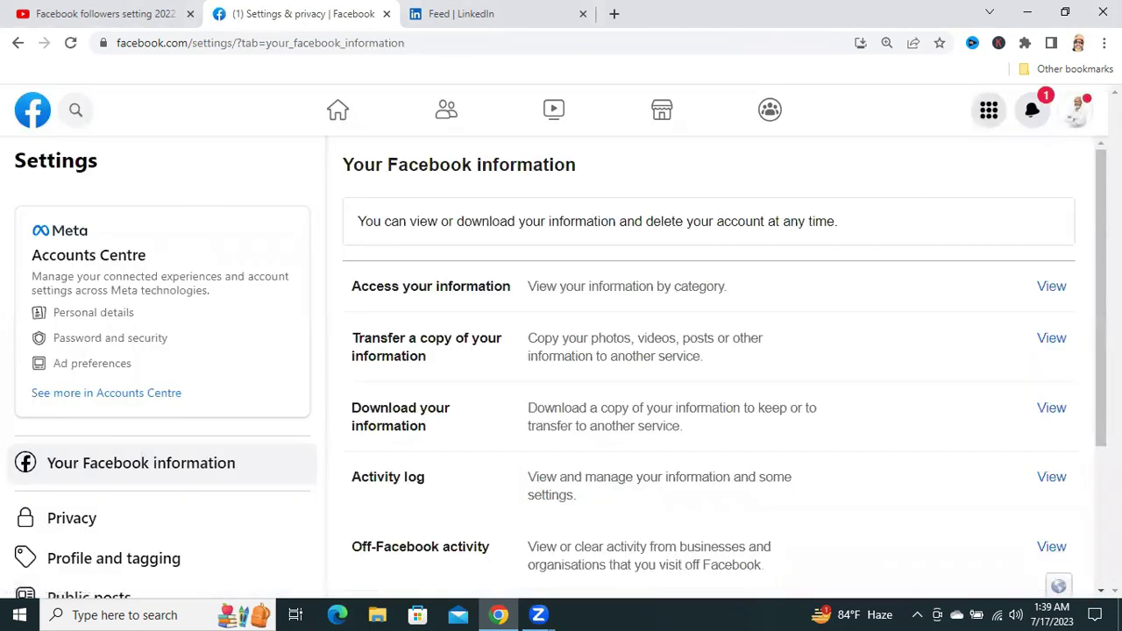
scroll(1048, 282, down, 1)
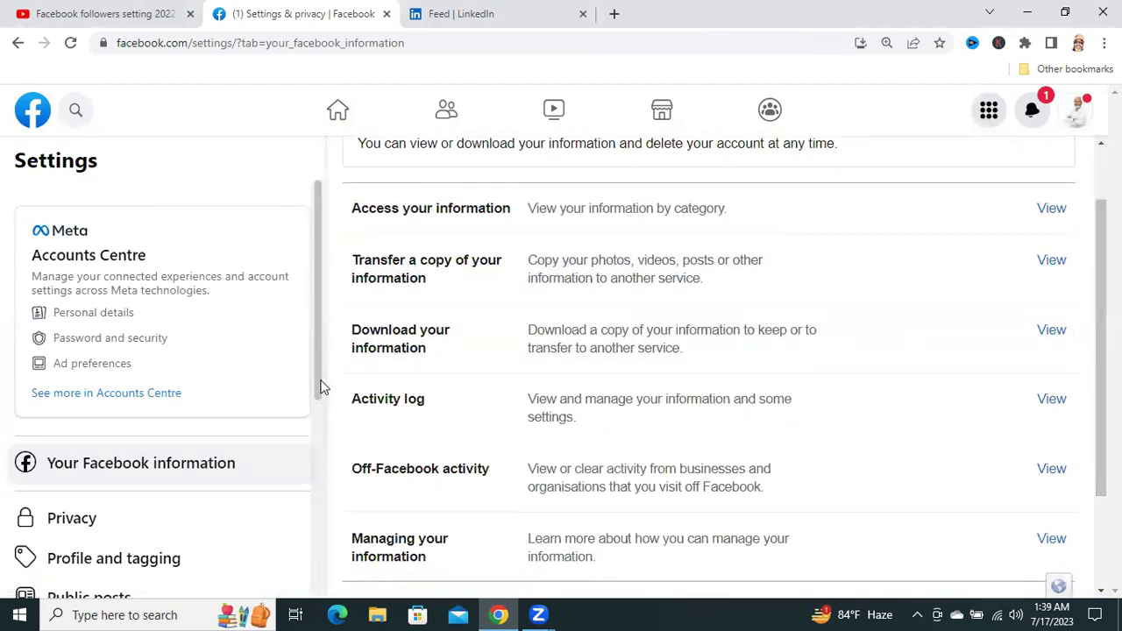
drag(321, 387, 323, 516)
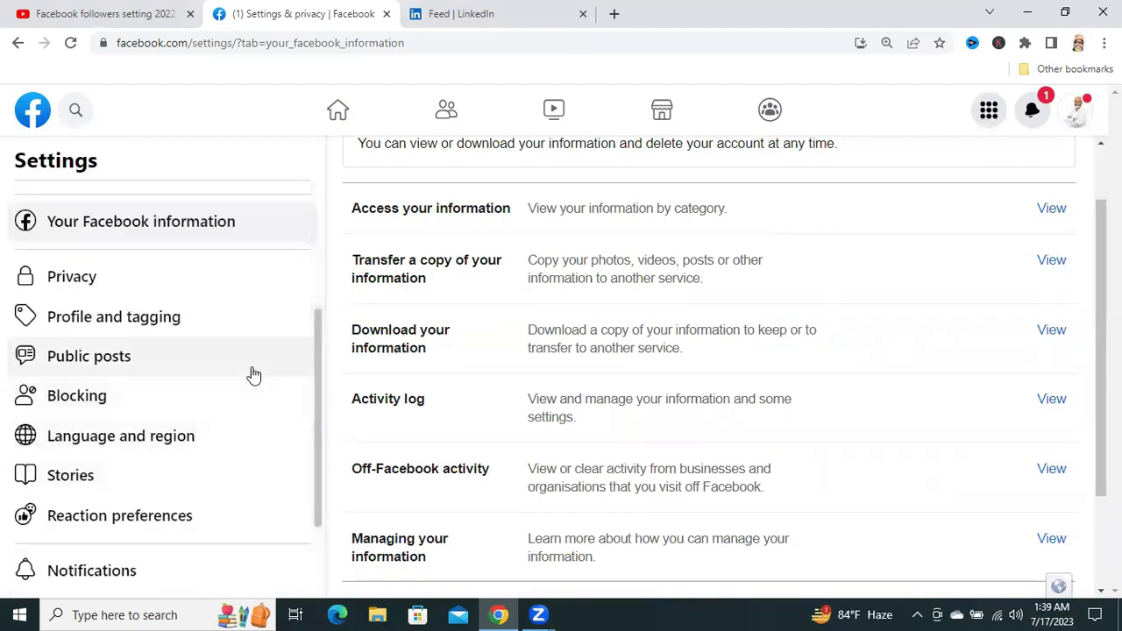
click(127, 282)
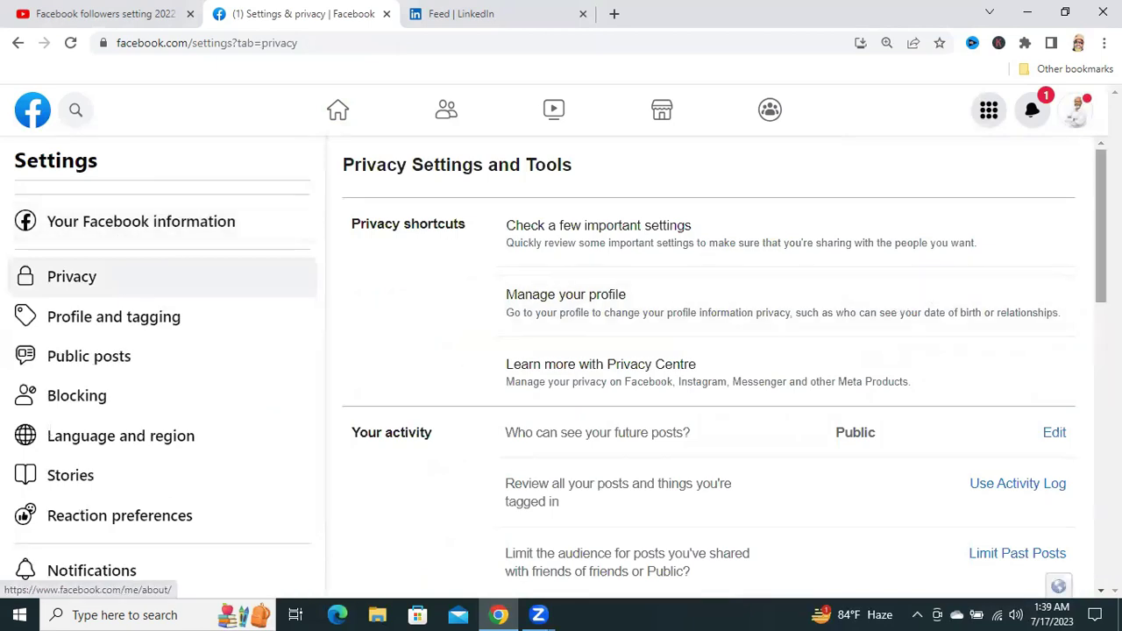
- Set who can send you friend requests to Friends of friends
scroll(901, 303, down, 2)
scroll(1085, 333, down, 3)
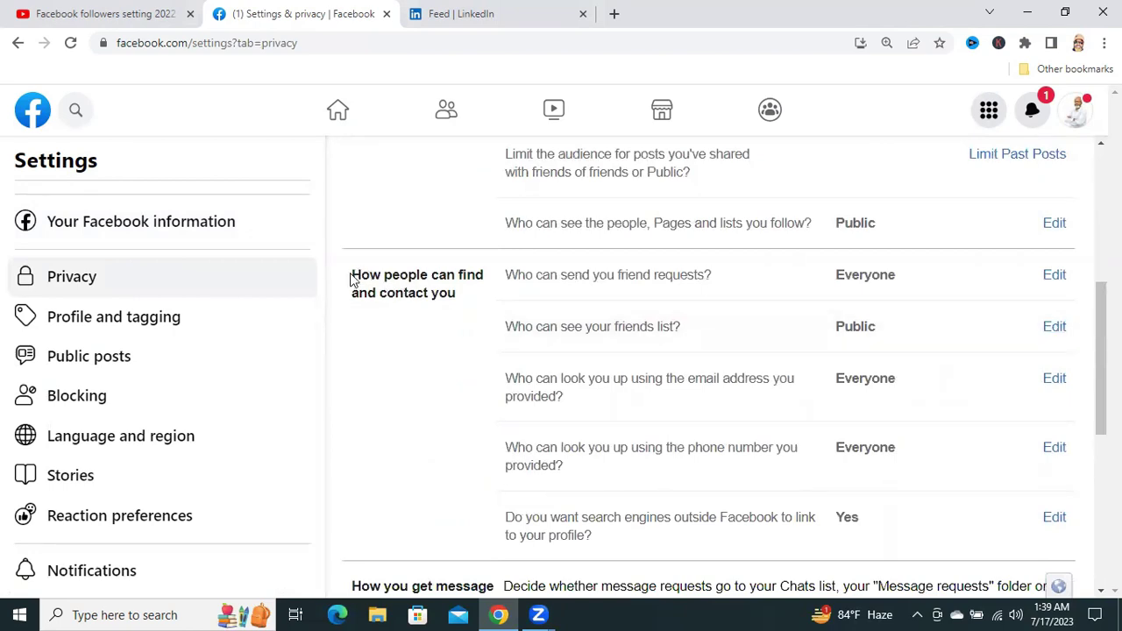
drag(351, 279, 458, 301)
click(458, 295)
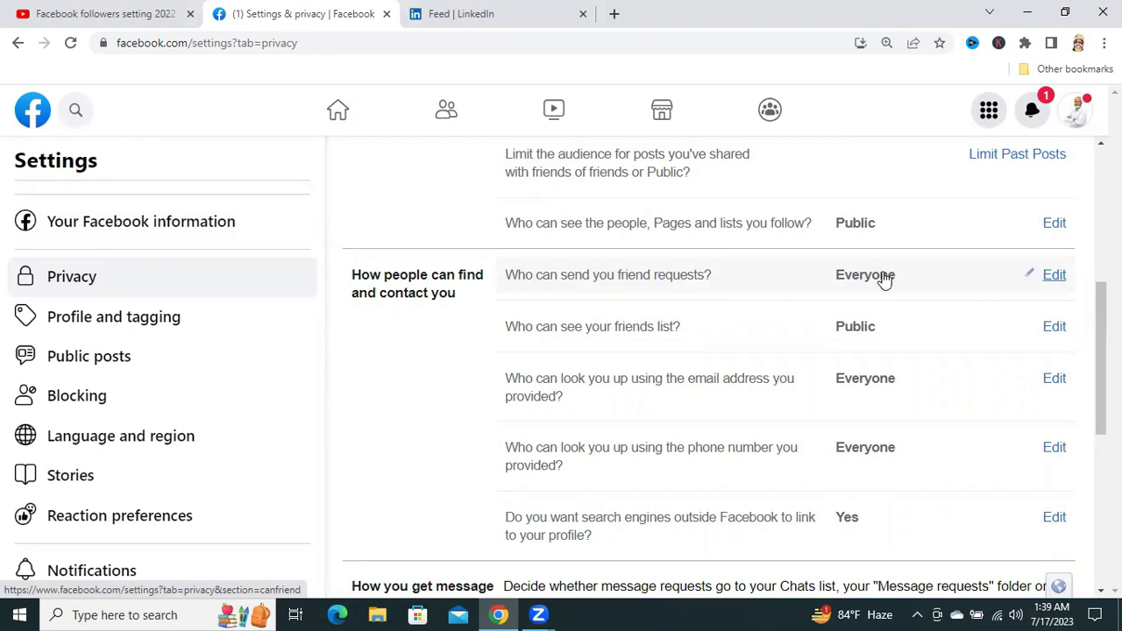
click(1054, 276)
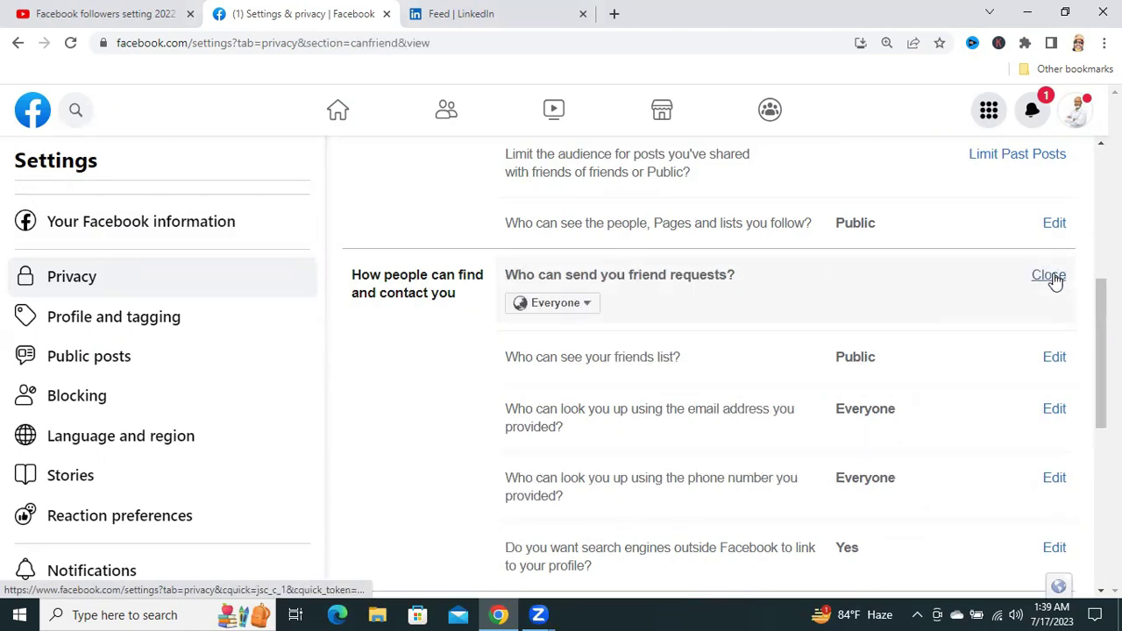
click(587, 306)
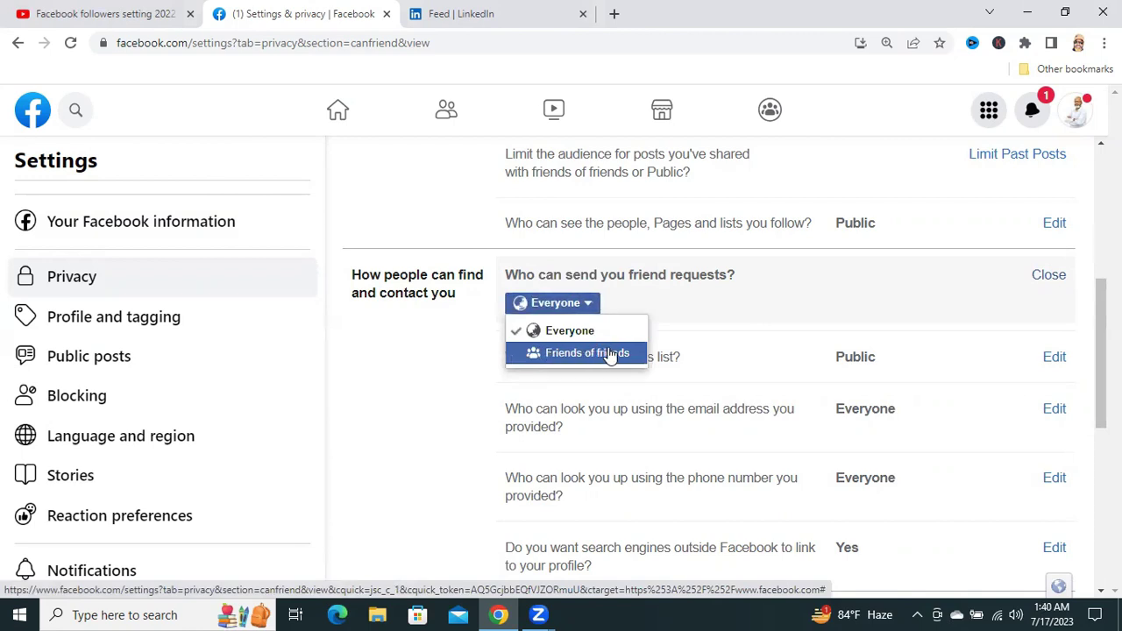
click(595, 354)
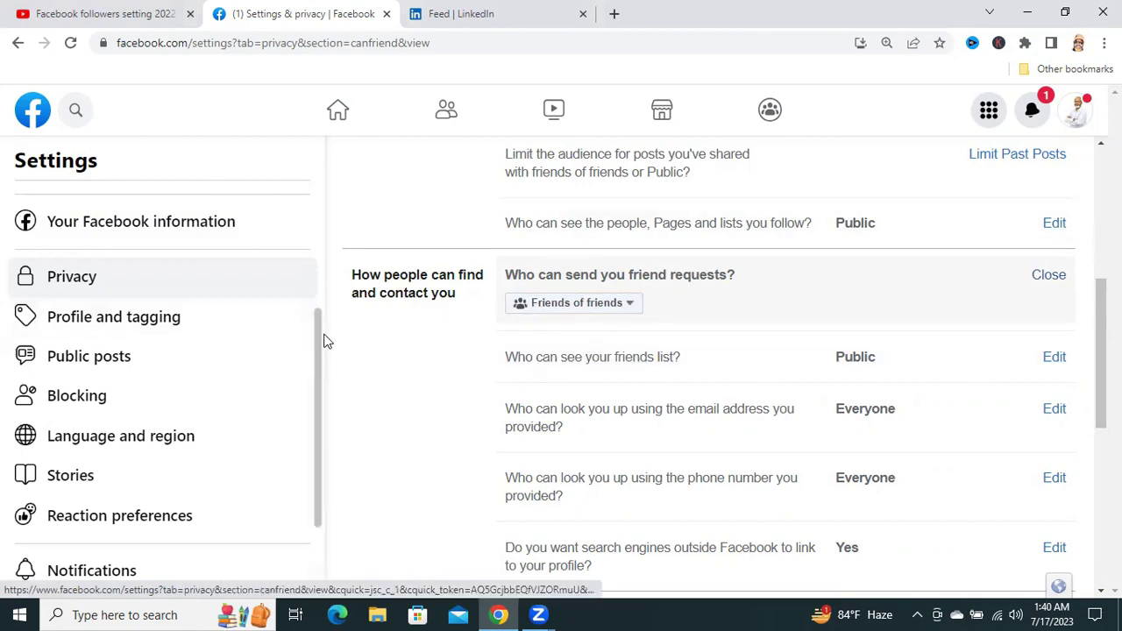
- In the Public posts settings, set the audience for "Who can follow me" to Public
drag(318, 334, 318, 342)
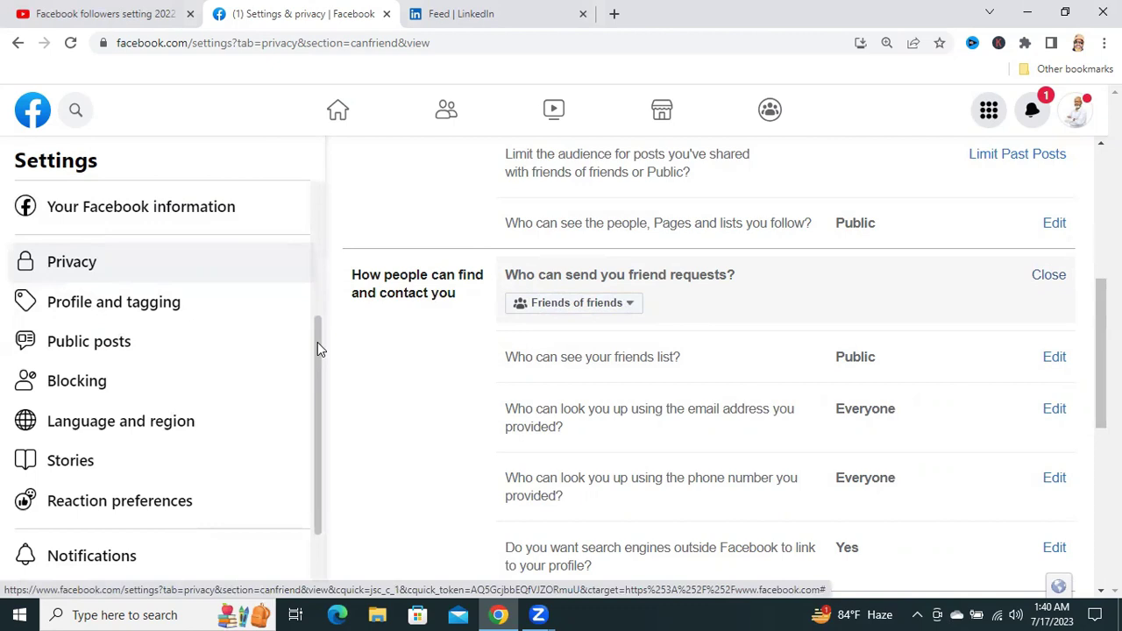
click(123, 343)
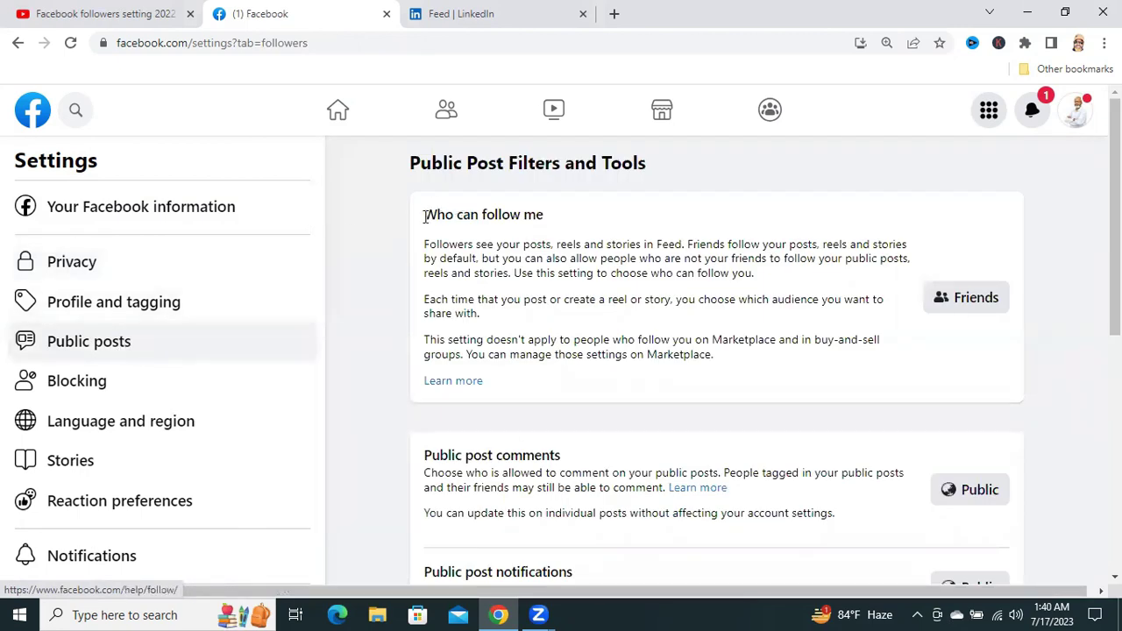
drag(425, 216, 547, 216)
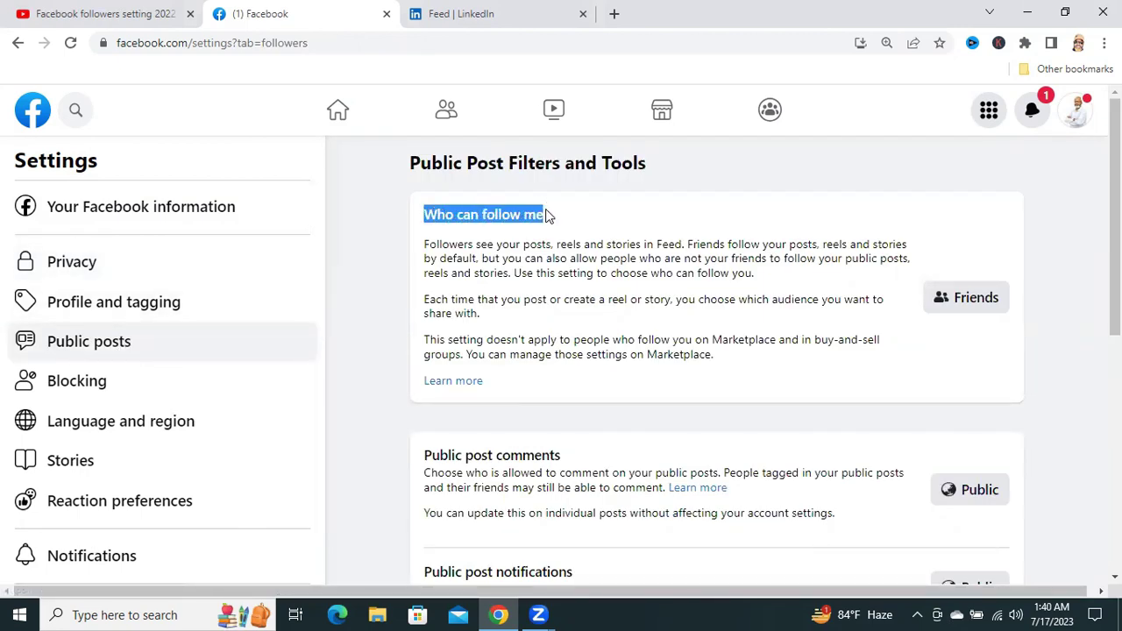
click(973, 302)
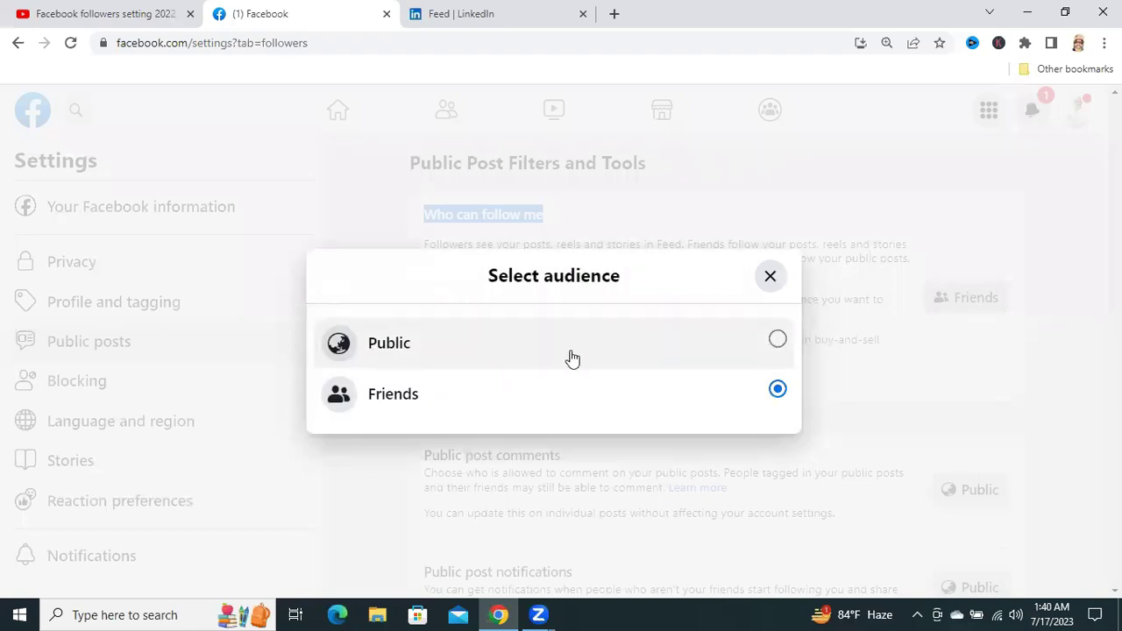
click(778, 343)
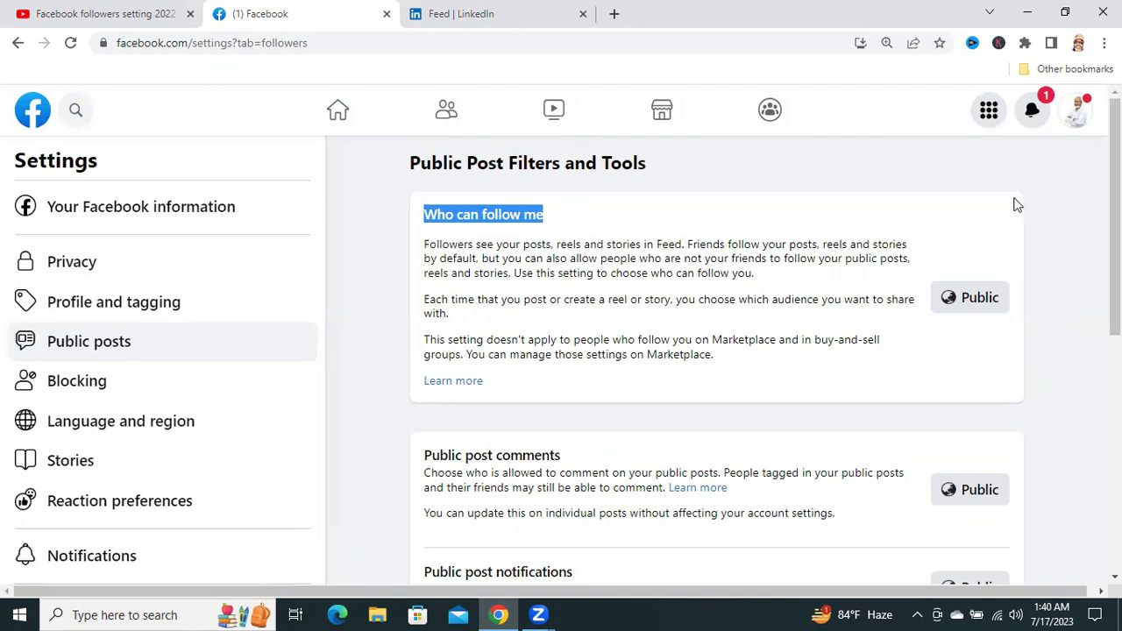
- Return to your profile, check with View as whether the public is offered Follow, and exit the preview
click(1076, 125)
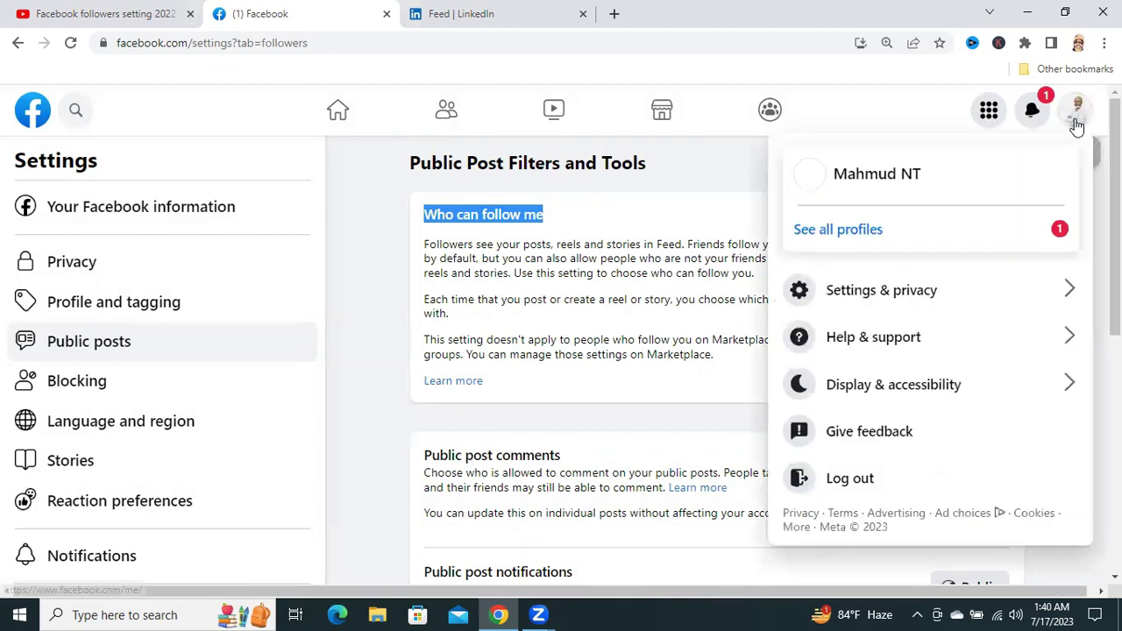
click(923, 175)
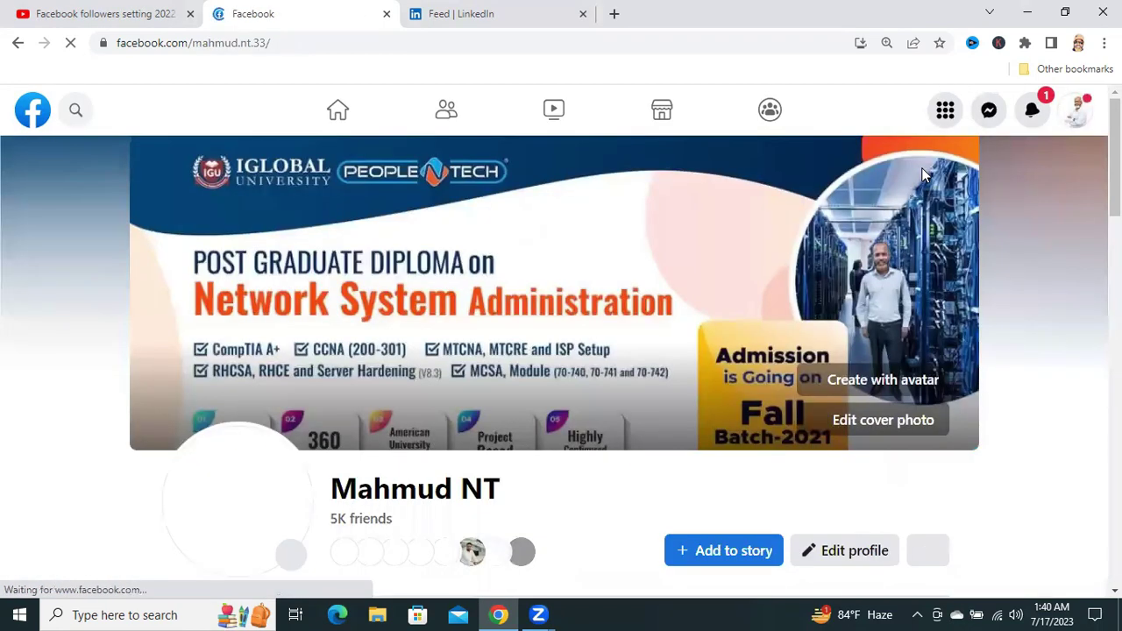
scroll(1068, 187, down, 3)
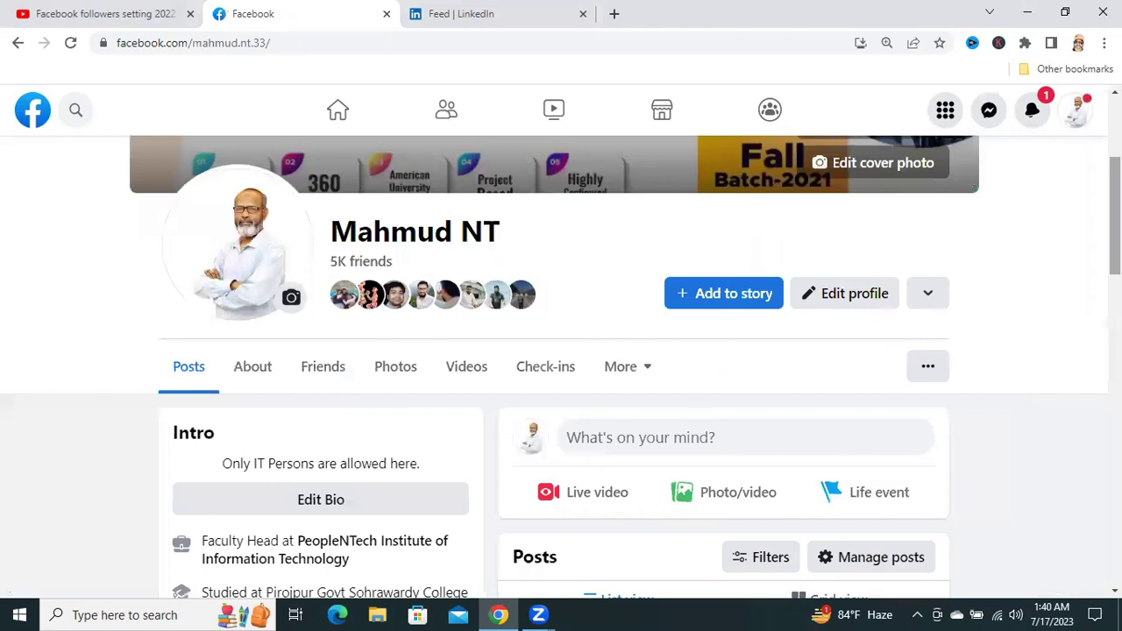
scroll(944, 296, down, 1)
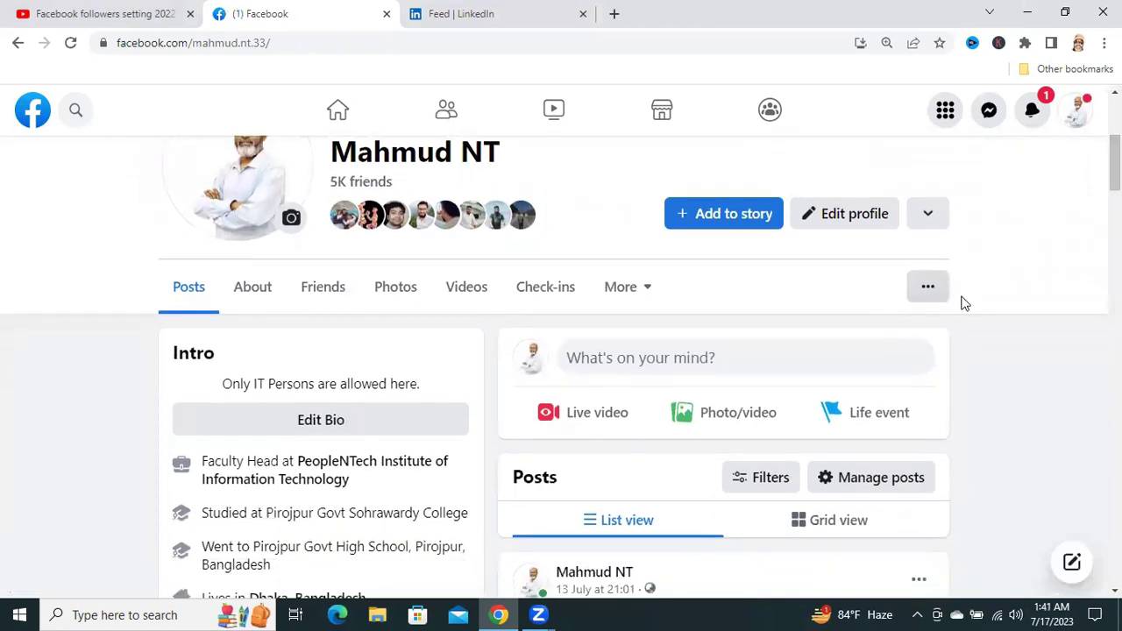
click(928, 290)
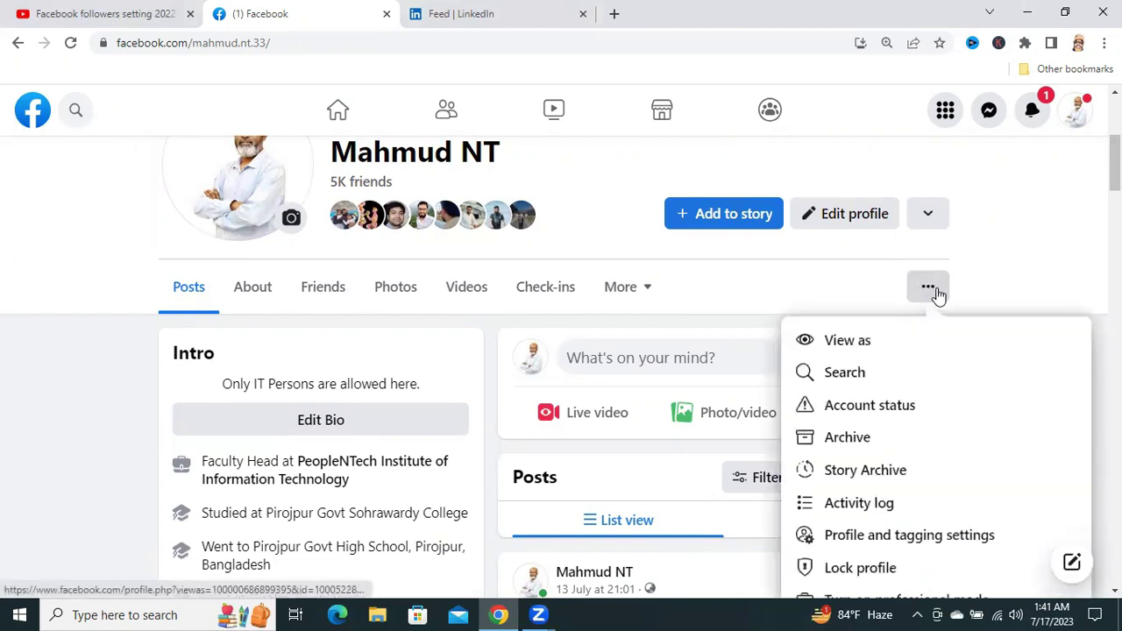
click(911, 346)
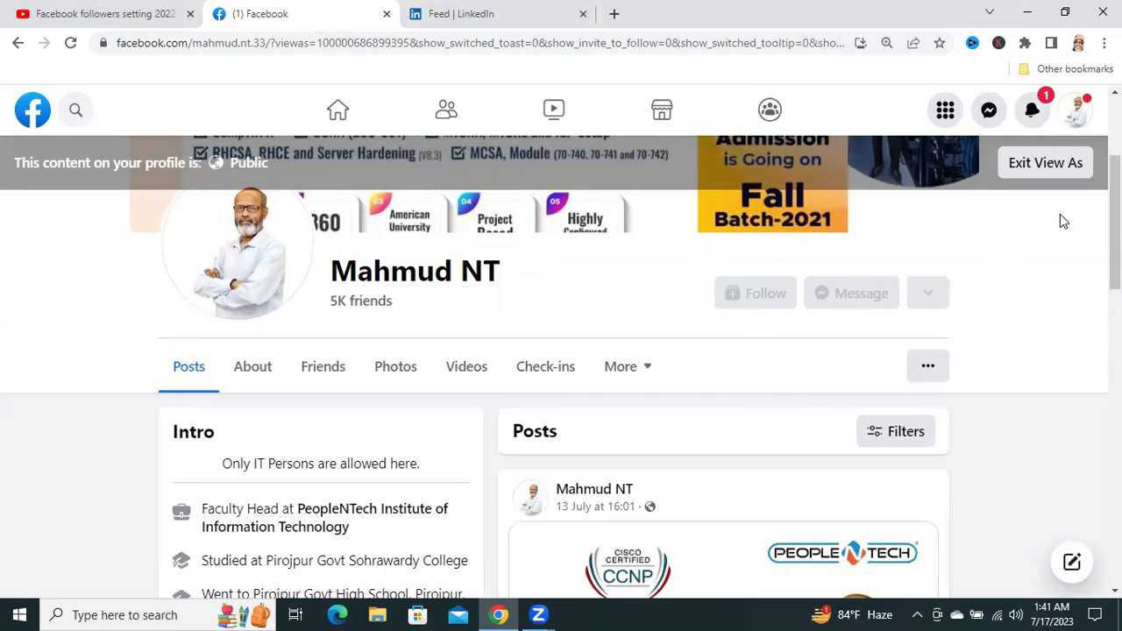
click(1053, 166)
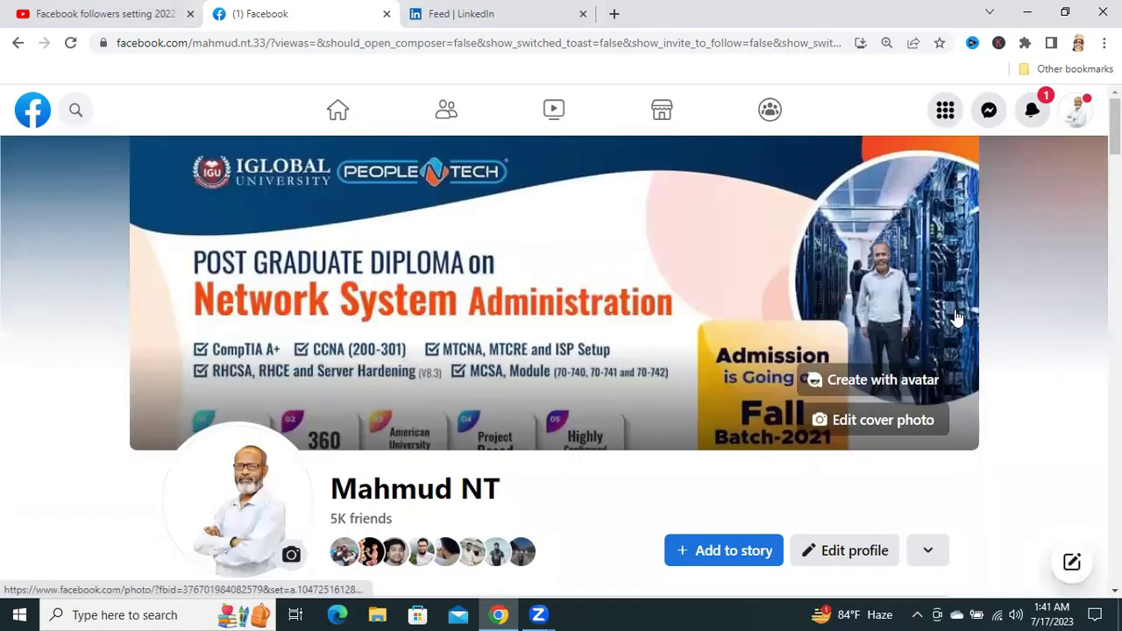